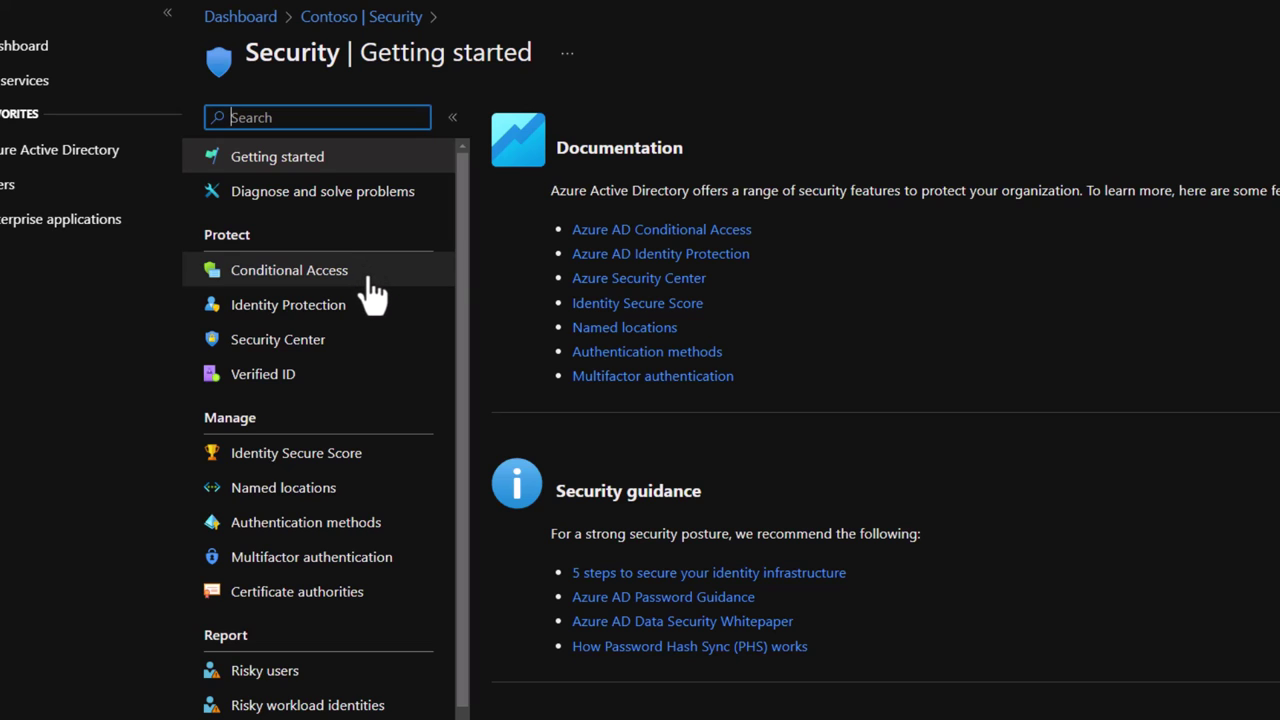
Step: Open the Conditional Access policy "Exchange Online Requires Compliant Device"
{"action": "left_click", "coordinate": [370, 280]}
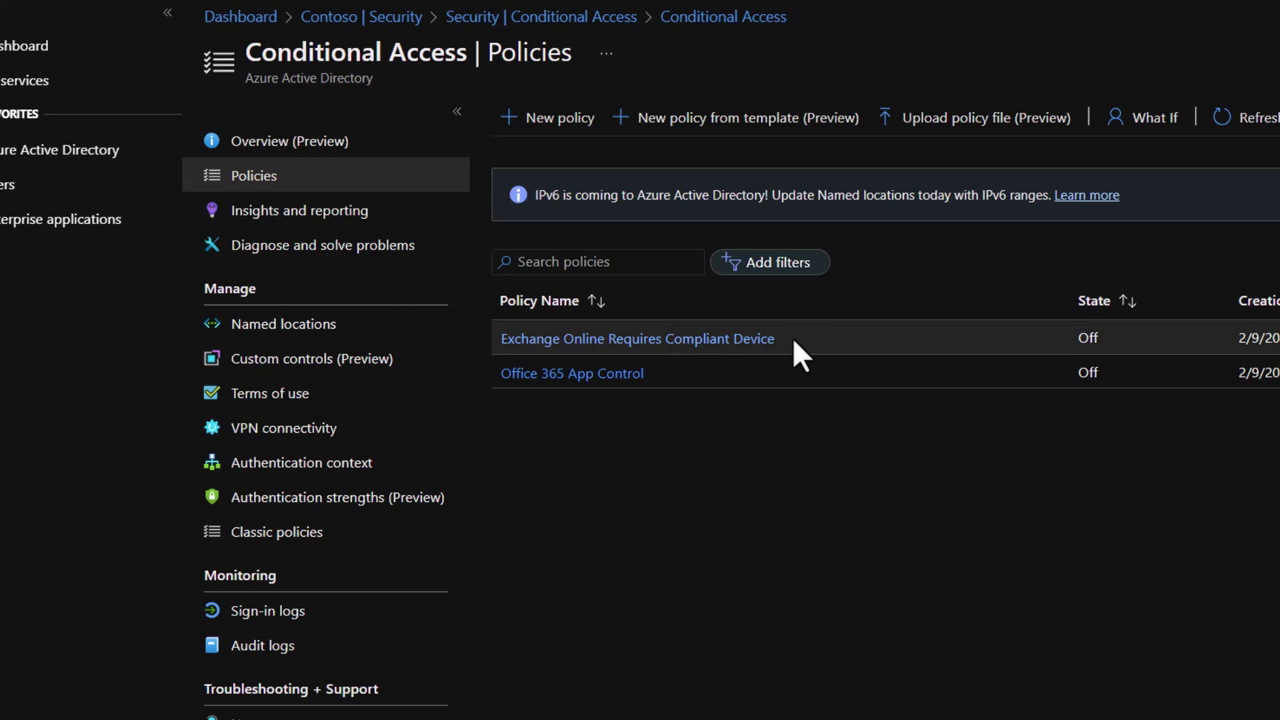
{"action": "left_click", "coordinate": [575, 349]}
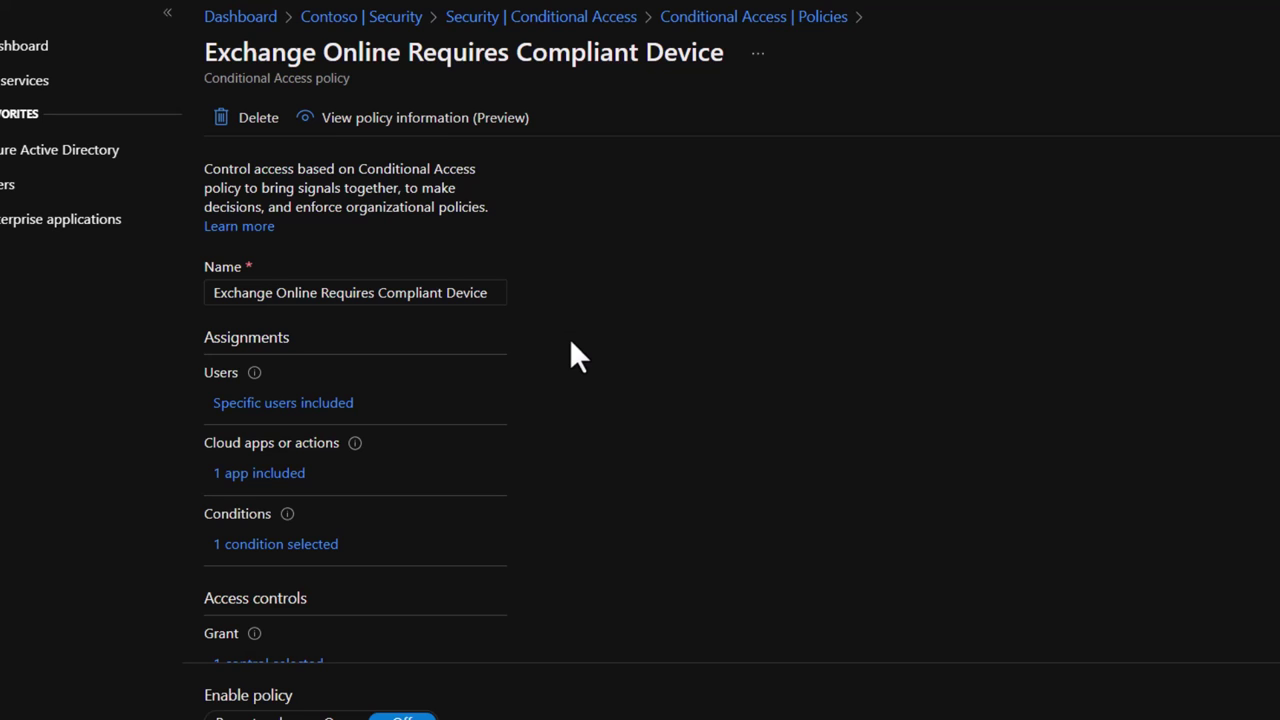
{"action": "scroll", "coordinate": [556, 362], "scroll_direction": "down", "scroll_amount": 1}
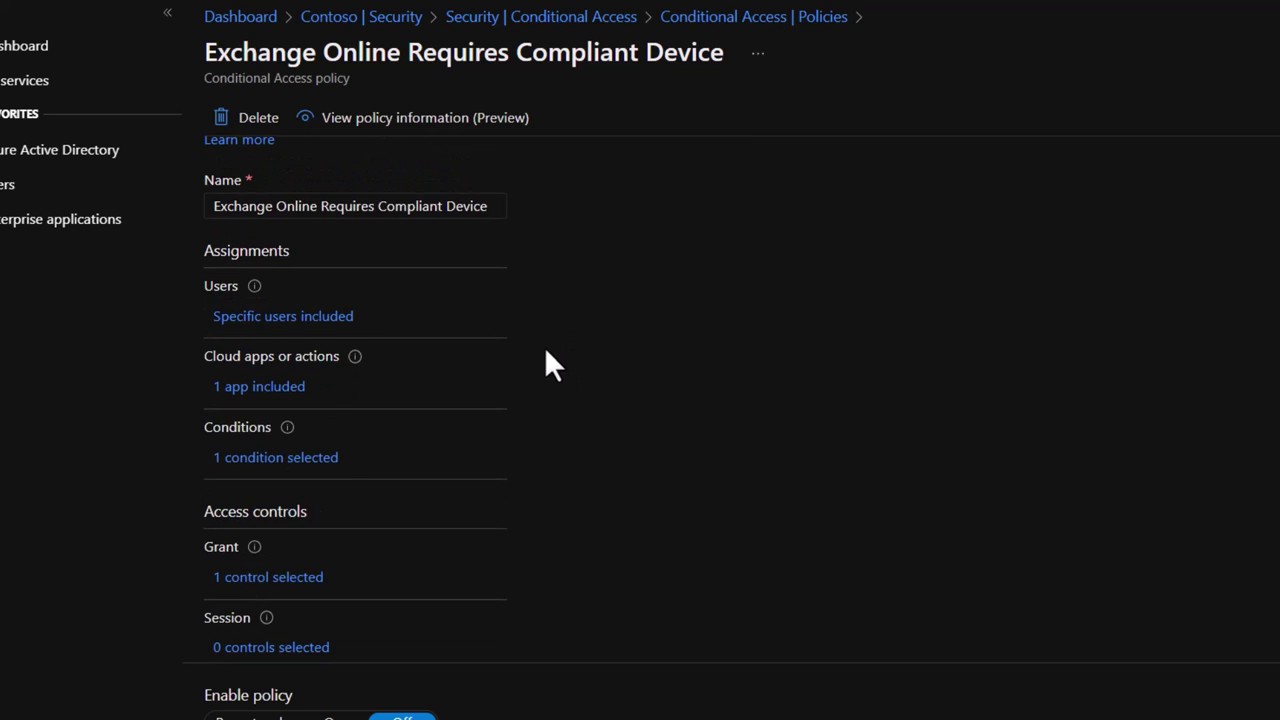
Step: Review the users and groups included in the policy and the cloud app it targets
{"action": "left_click", "coordinate": [311, 330]}
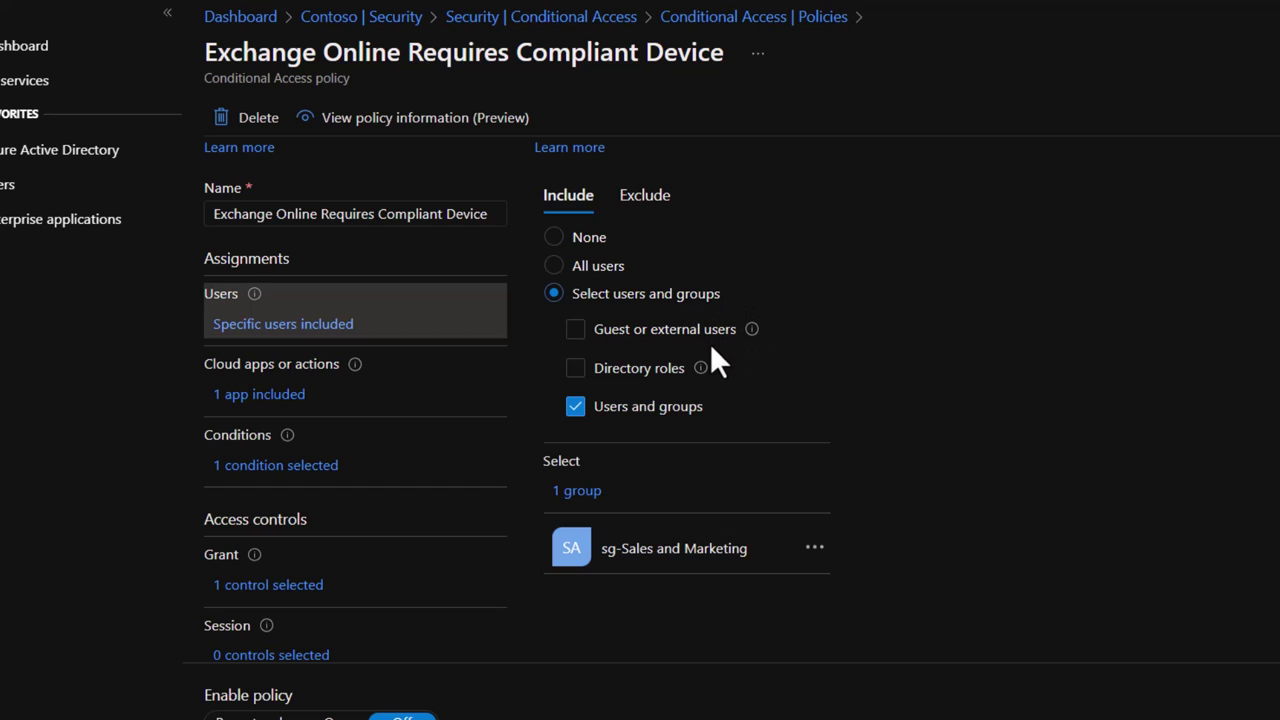
{"action": "left_click", "coordinate": [263, 396]}
{"action": "scroll", "coordinate": [736, 446], "scroll_direction": "down", "scroll_amount": 2}
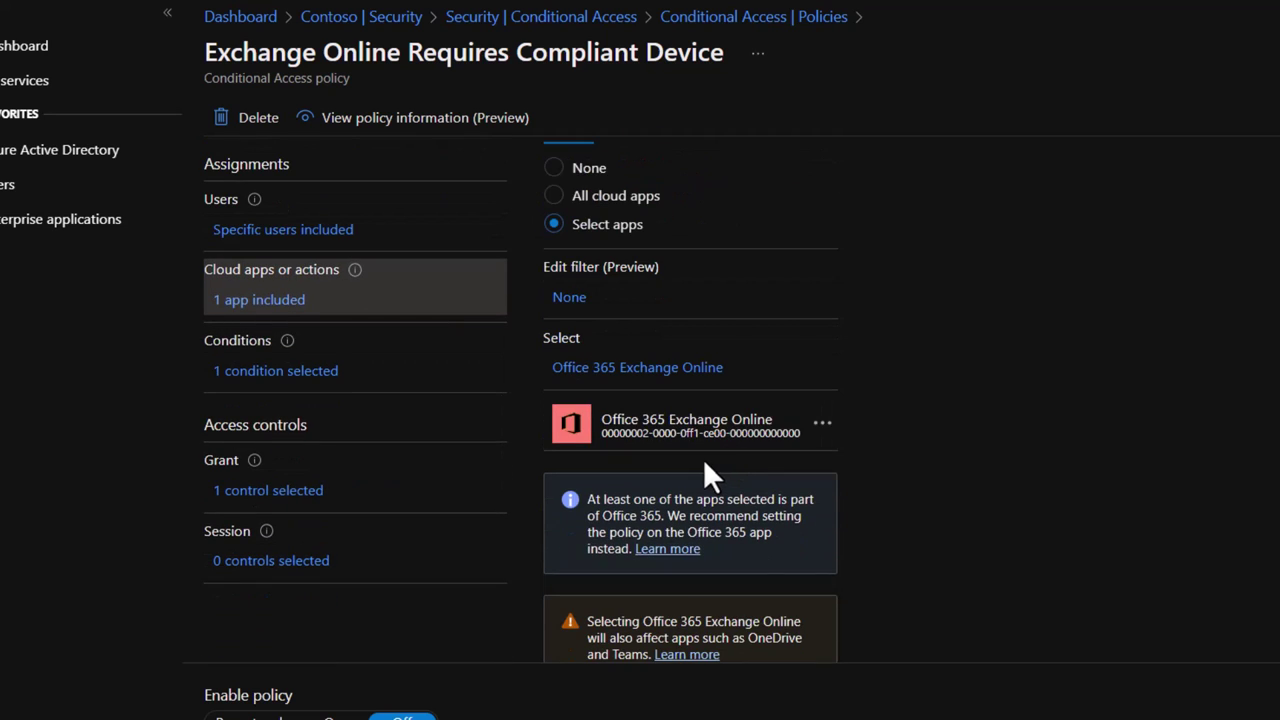
Step: Enable the policy's Locations condition and exclude all trusted locations from it
{"action": "left_click", "coordinate": [258, 376]}
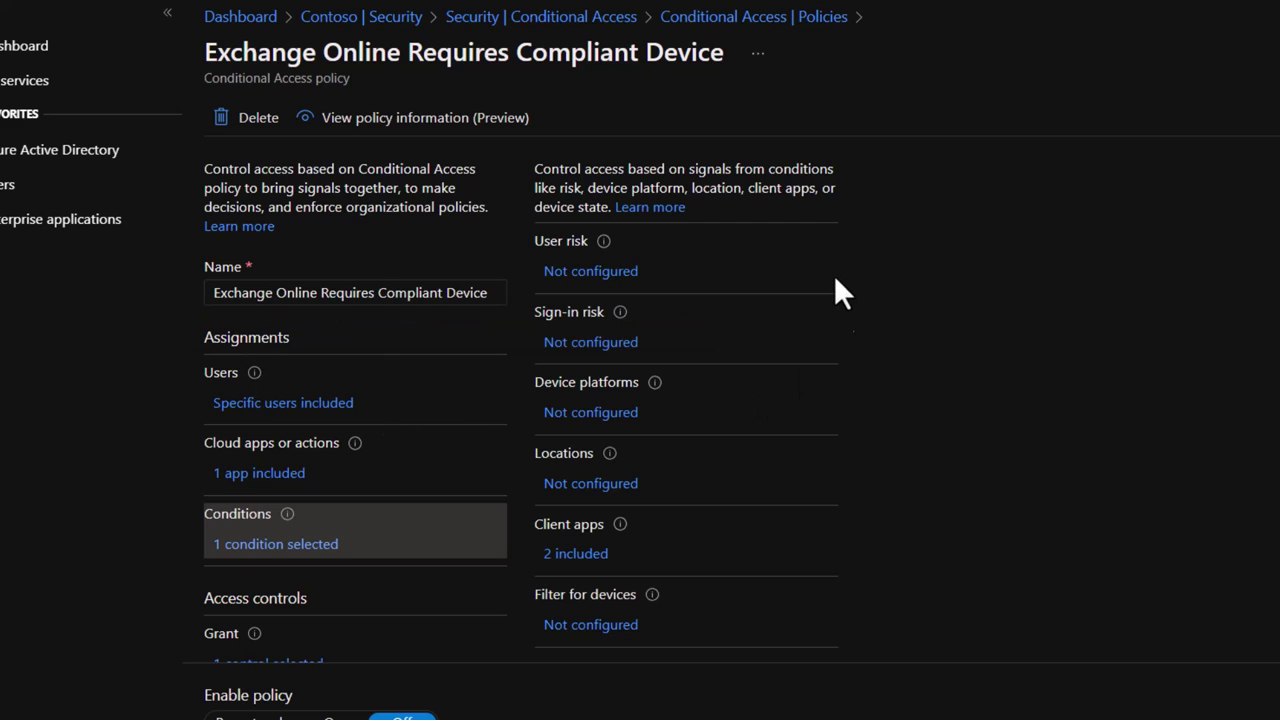
{"action": "left_click", "coordinate": [580, 488]}
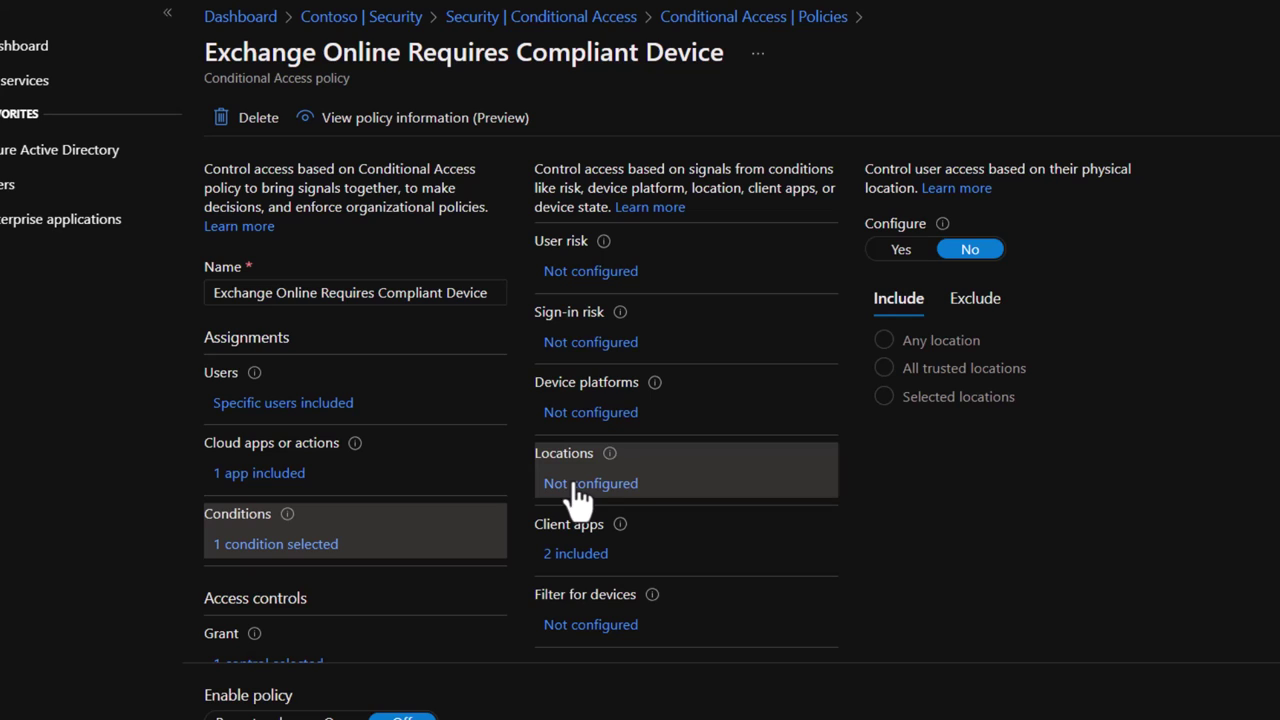
{"action": "left_click", "coordinate": [976, 315]}
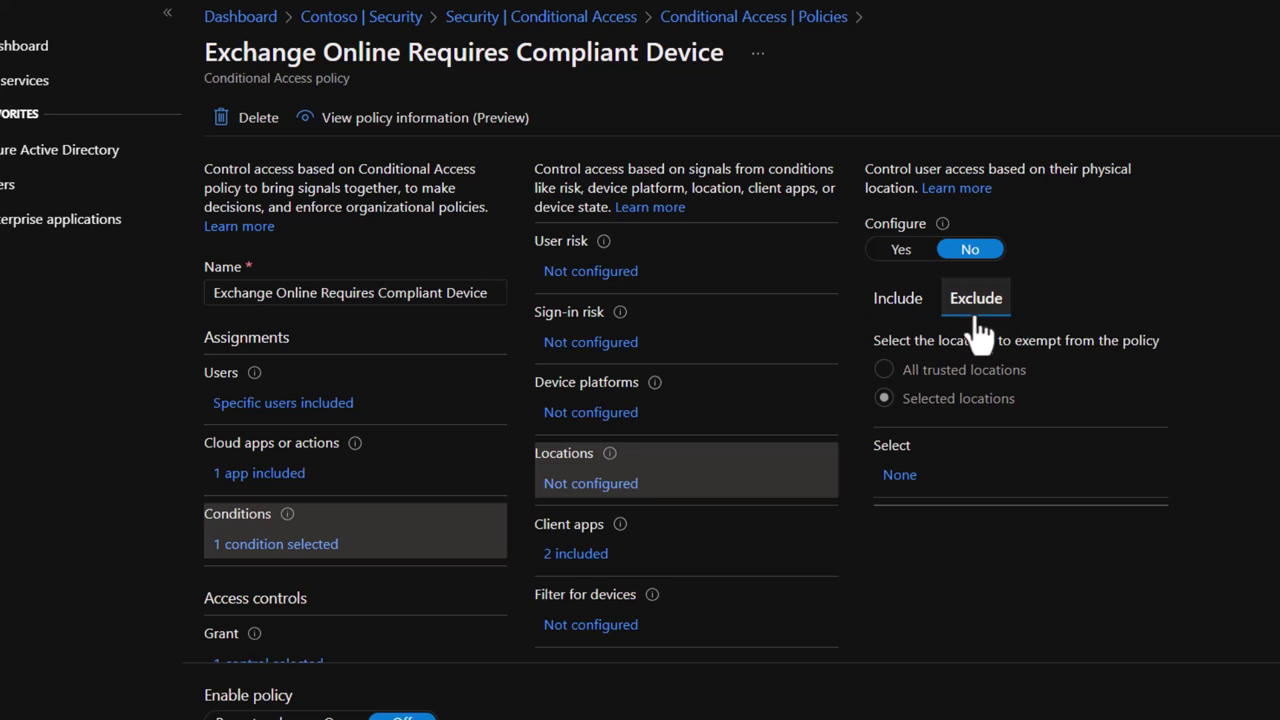
{"action": "left_click", "coordinate": [900, 250]}
{"action": "left_click", "coordinate": [885, 371]}
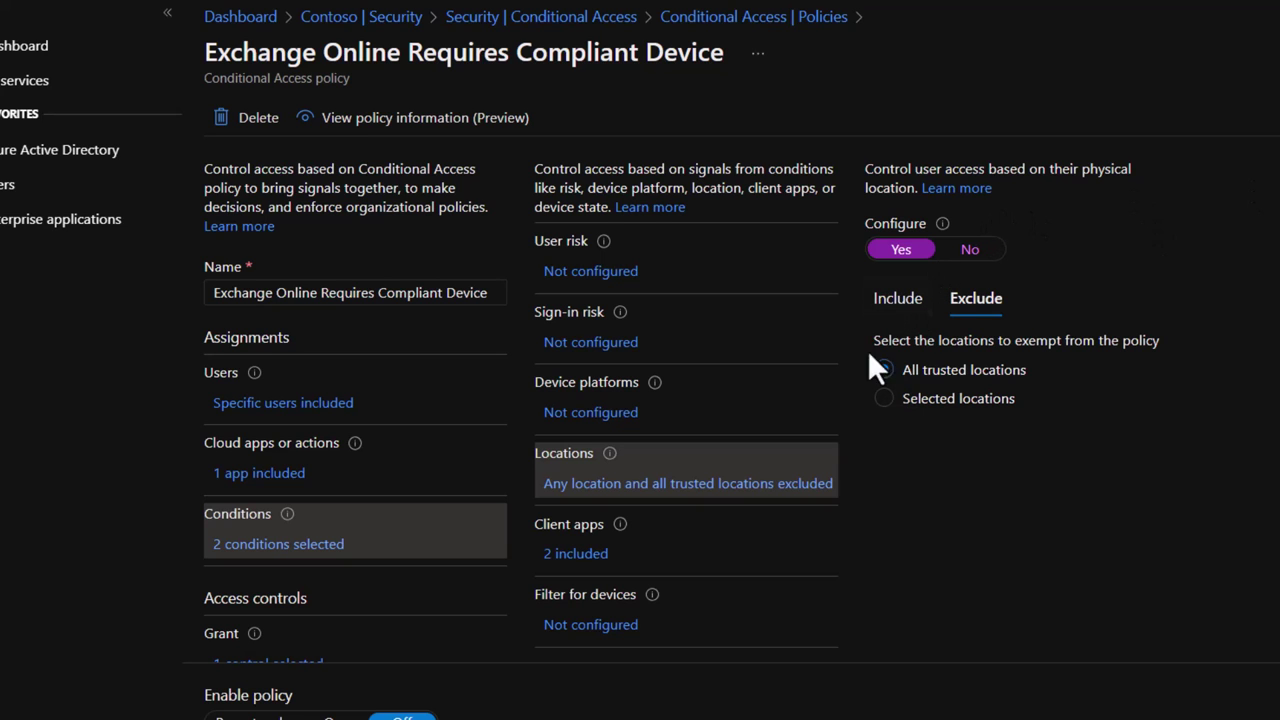
Step: View the device platforms condition, try a sign-in risk condition with High and Medium levels, and discard the edits
{"action": "left_click", "coordinate": [585, 418]}
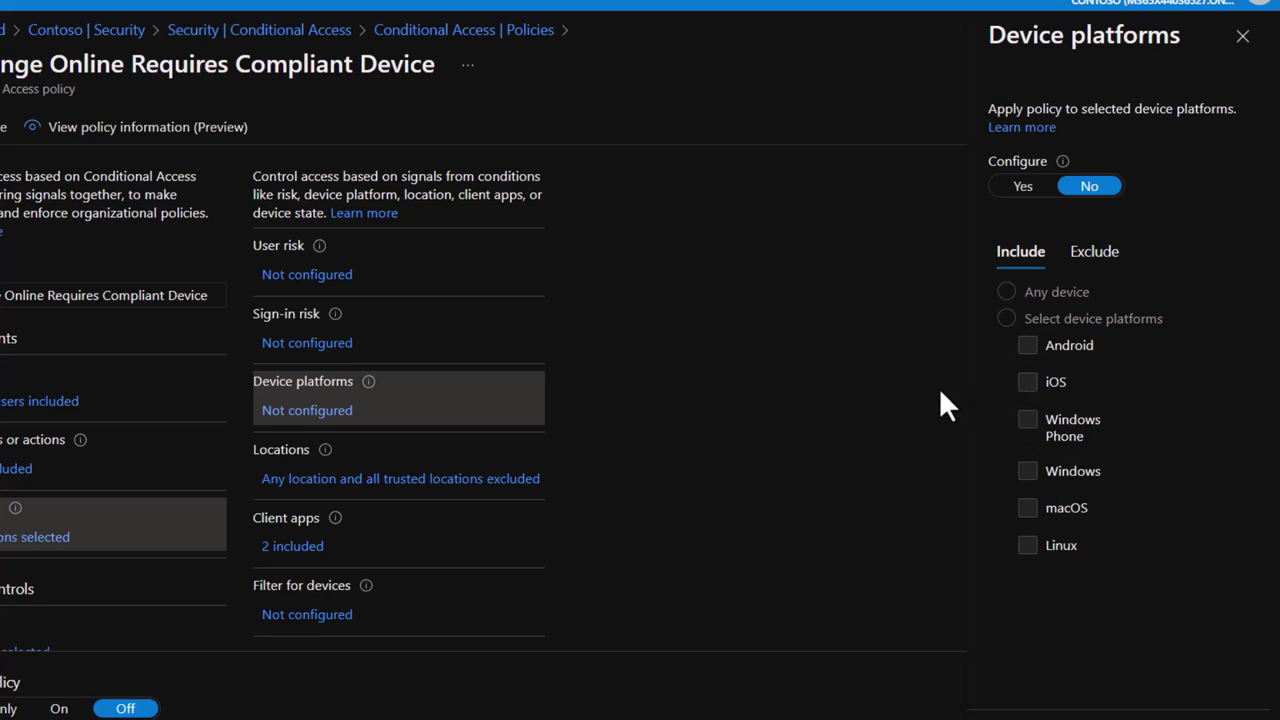
{"action": "left_click", "coordinate": [311, 349]}
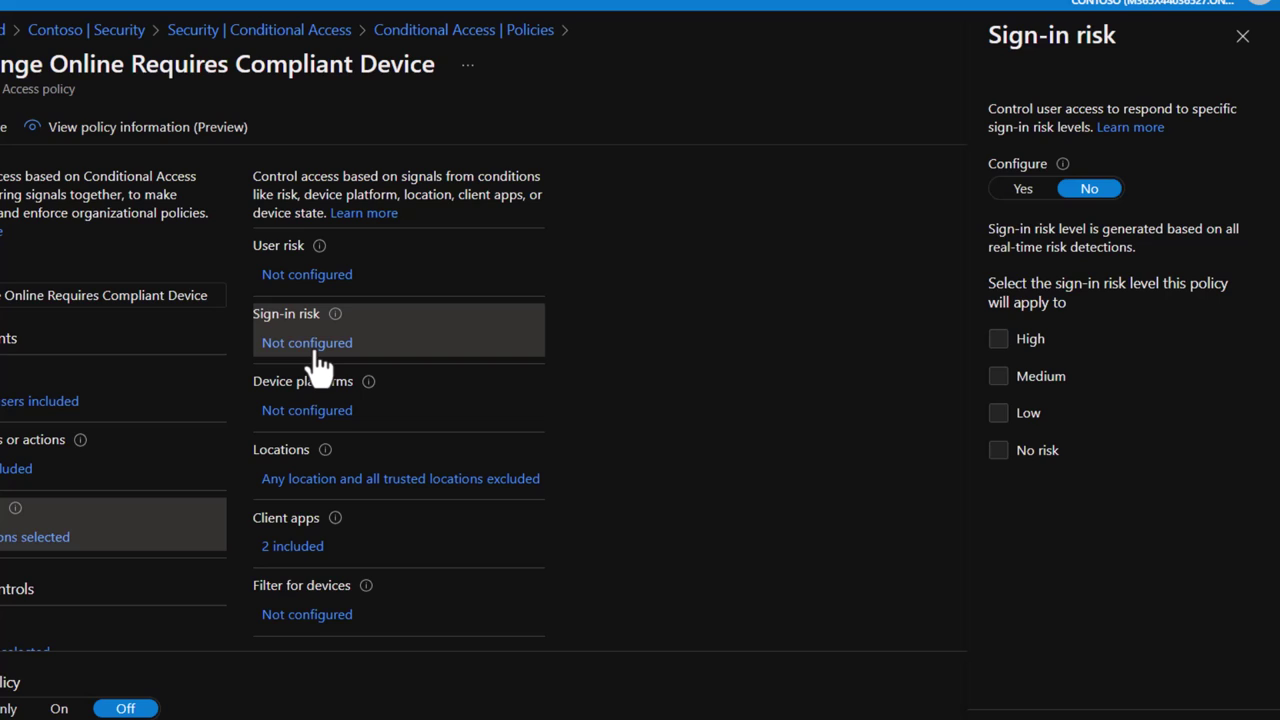
{"action": "left_click", "coordinate": [1030, 190]}
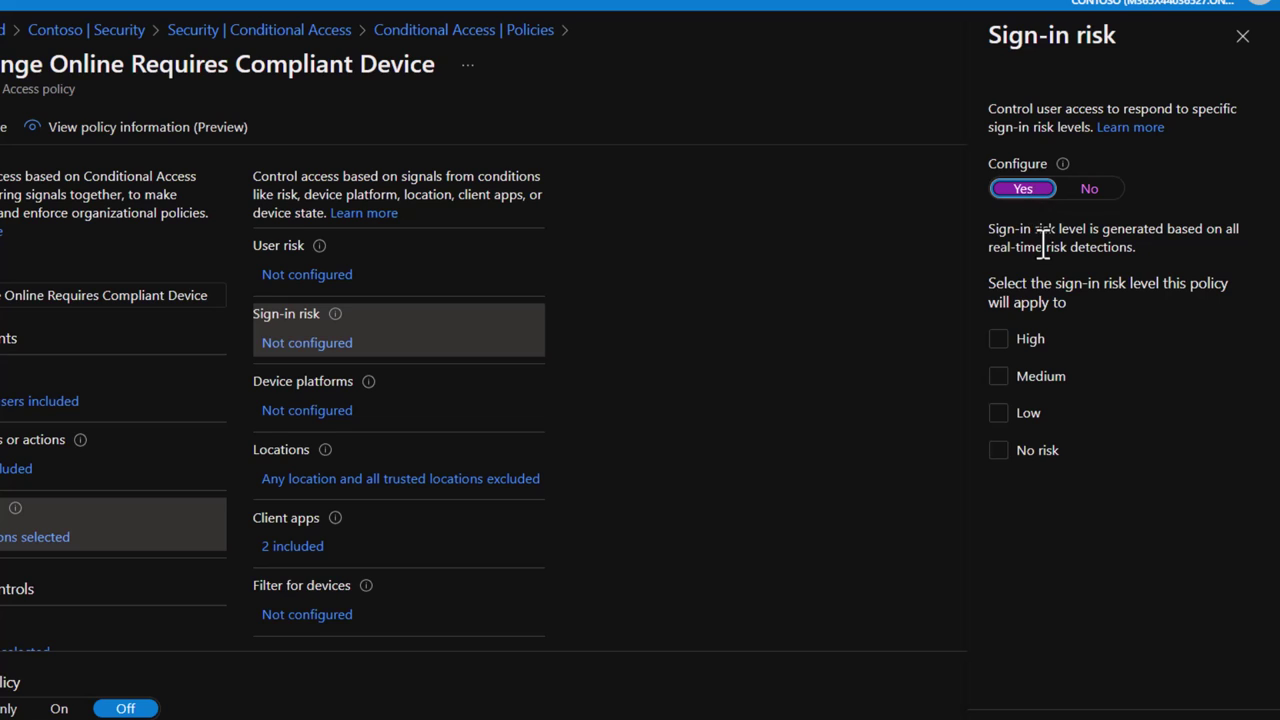
{"action": "left_click", "coordinate": [1012, 342]}
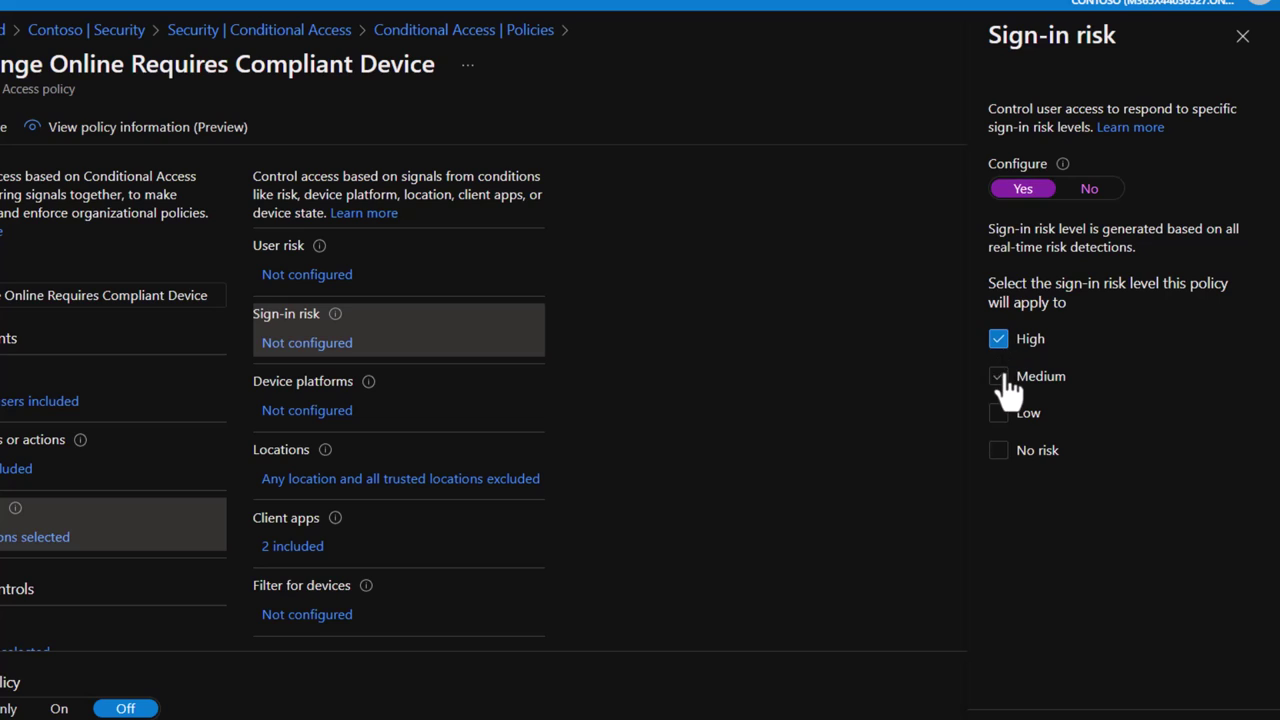
{"action": "left_click", "coordinate": [999, 380]}
{"action": "left_click", "coordinate": [1000, 377]}
{"action": "left_click", "coordinate": [998, 341]}
{"action": "left_click", "coordinate": [334, 276]}
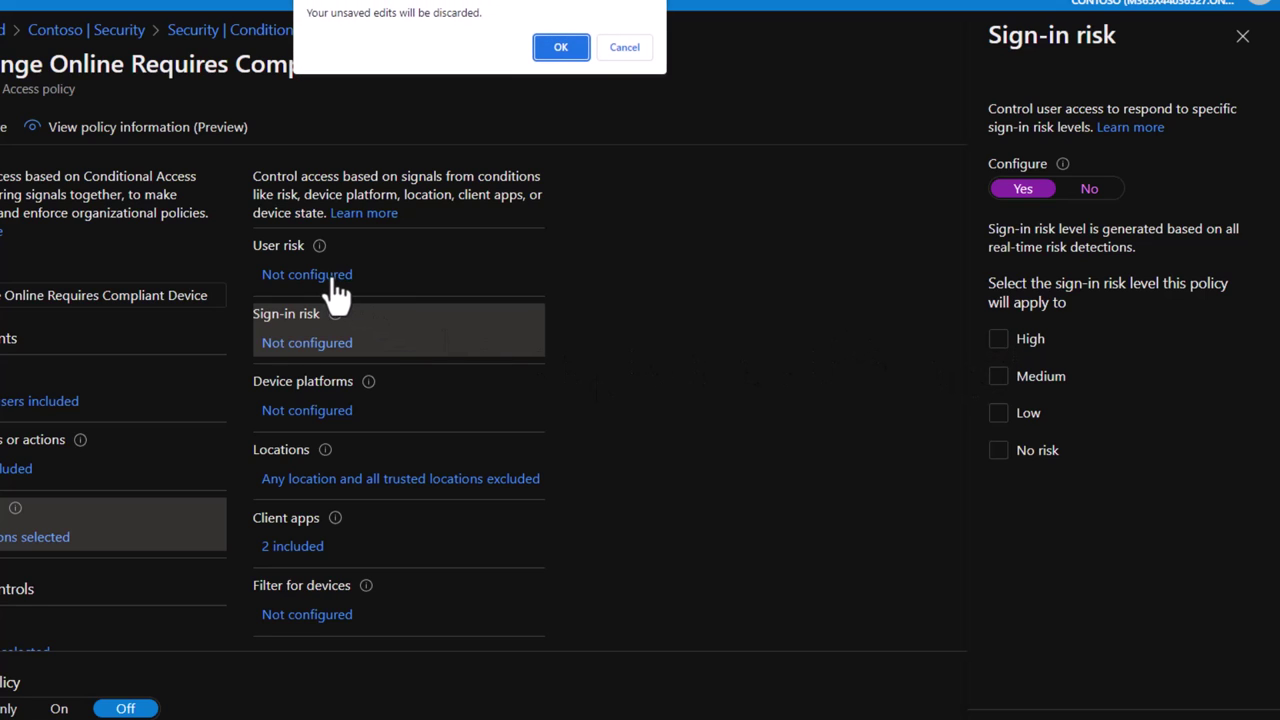
{"action": "left_click", "coordinate": [557, 49]}
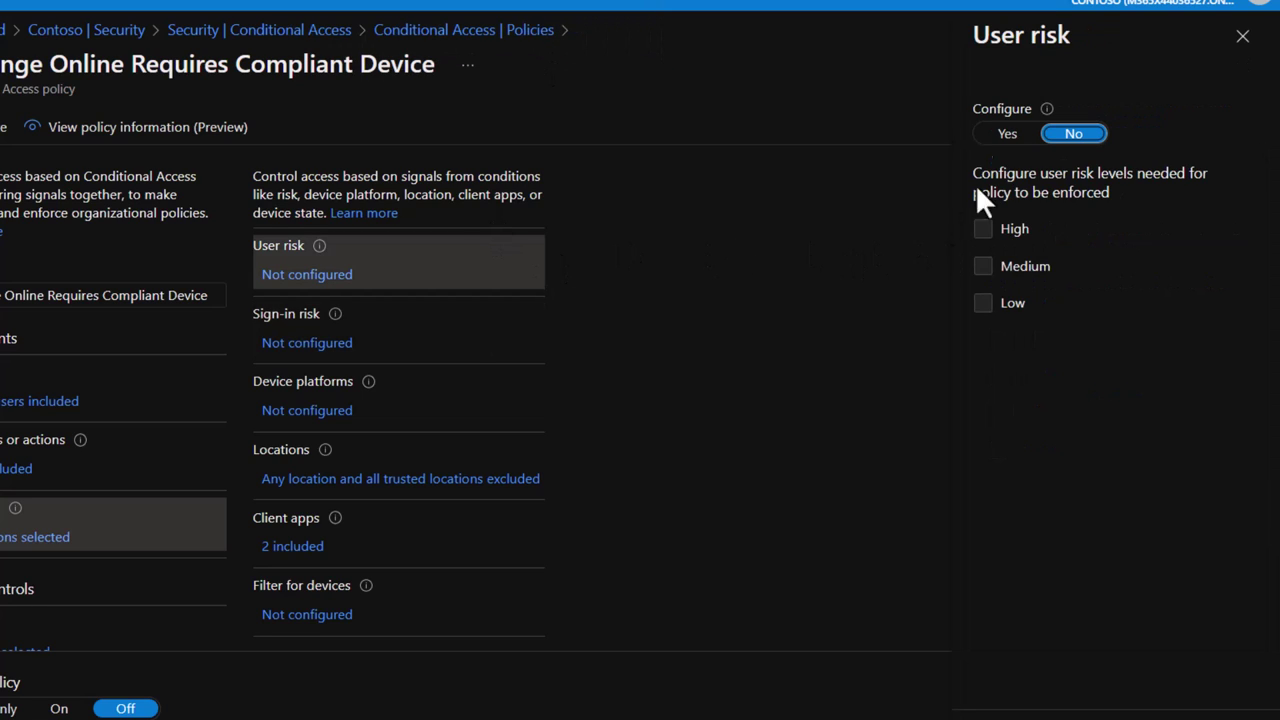
Step: Try enabling the user risk condition for the High and Medium levels, and clear both levels again
{"action": "left_click", "coordinate": [1006, 136]}
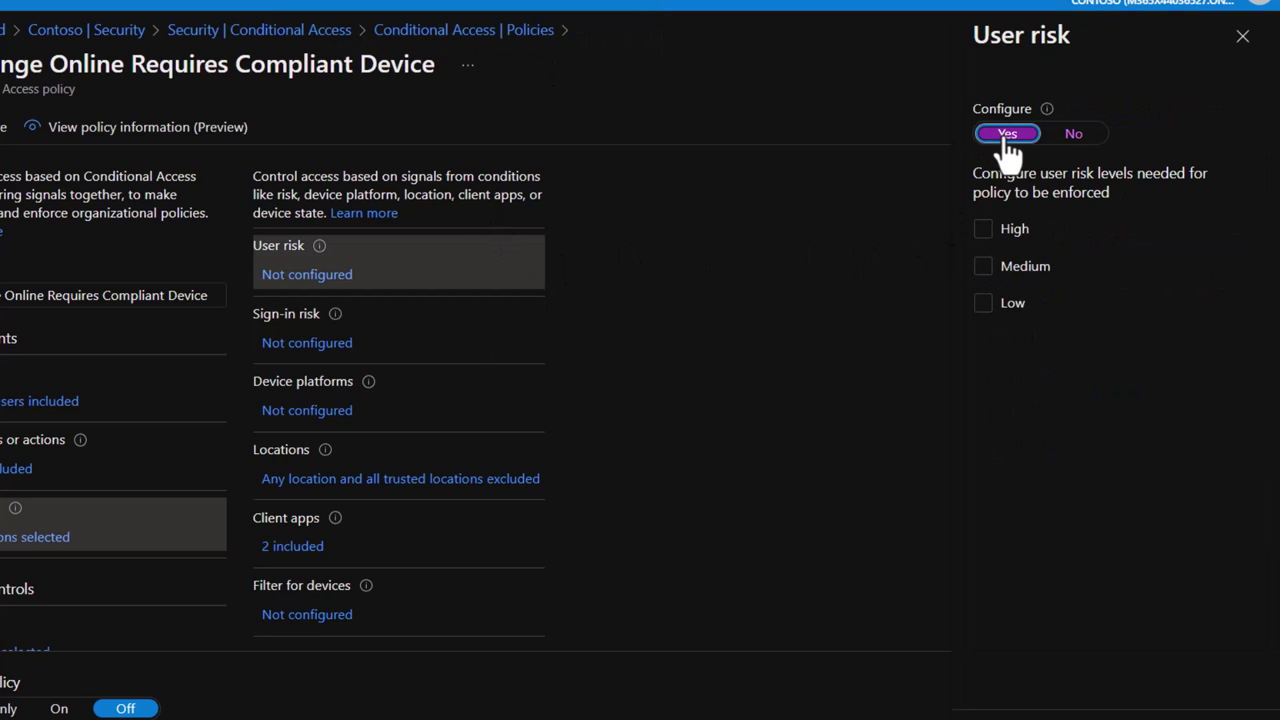
{"action": "left_click", "coordinate": [986, 234]}
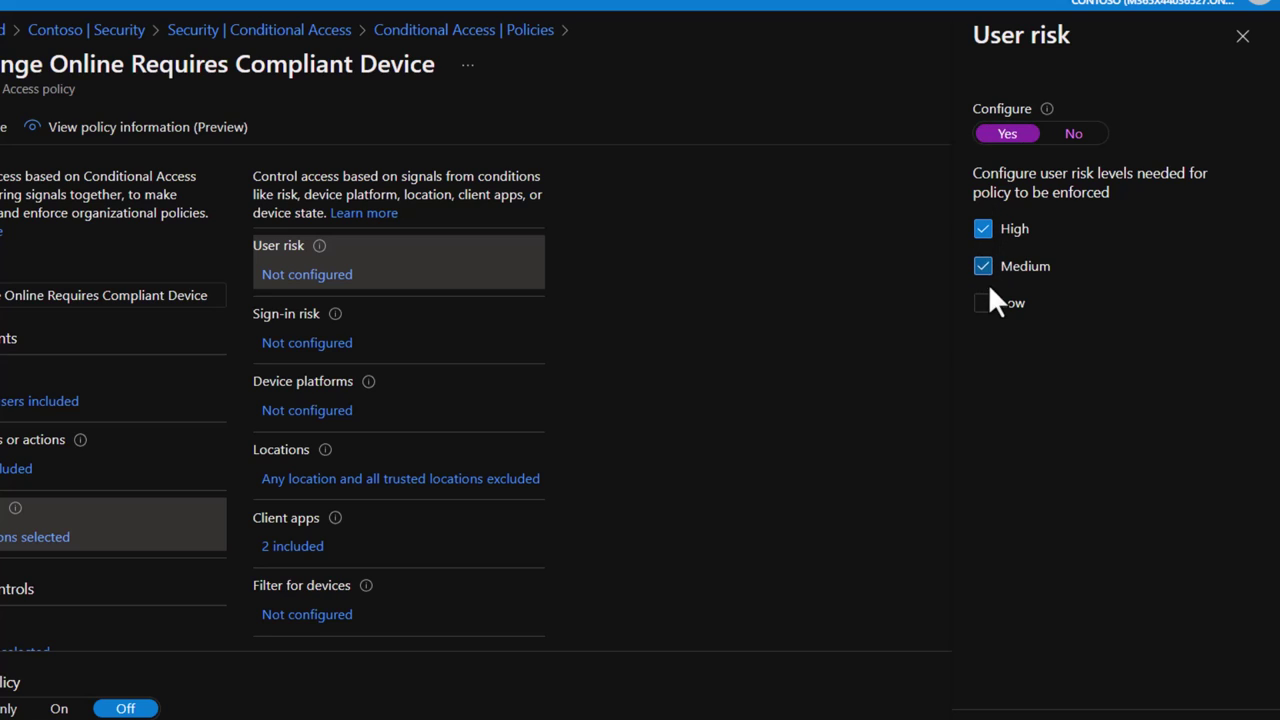
{"action": "left_click", "coordinate": [984, 267]}
{"action": "left_click", "coordinate": [985, 232]}
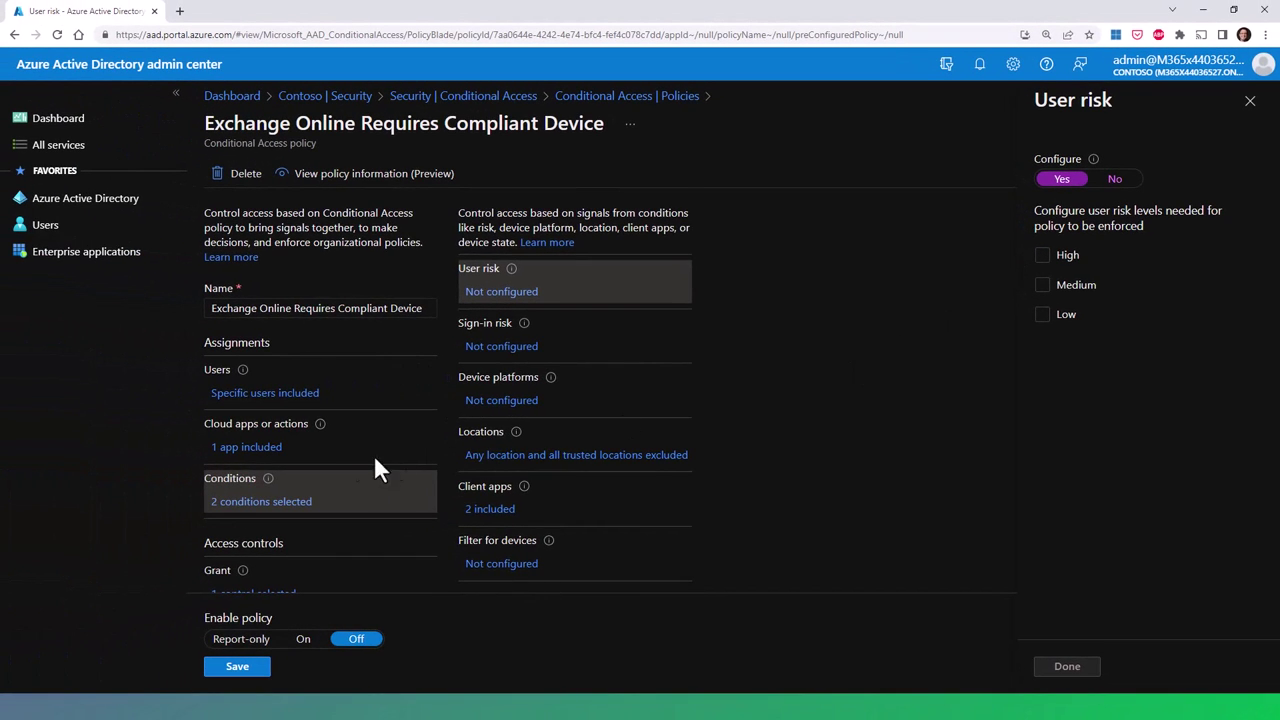
Step: Open the policy's Grant access controls, discarding the unsaved user risk edits
{"action": "scroll", "coordinate": [360, 462], "scroll_direction": "down", "scroll_amount": 1}
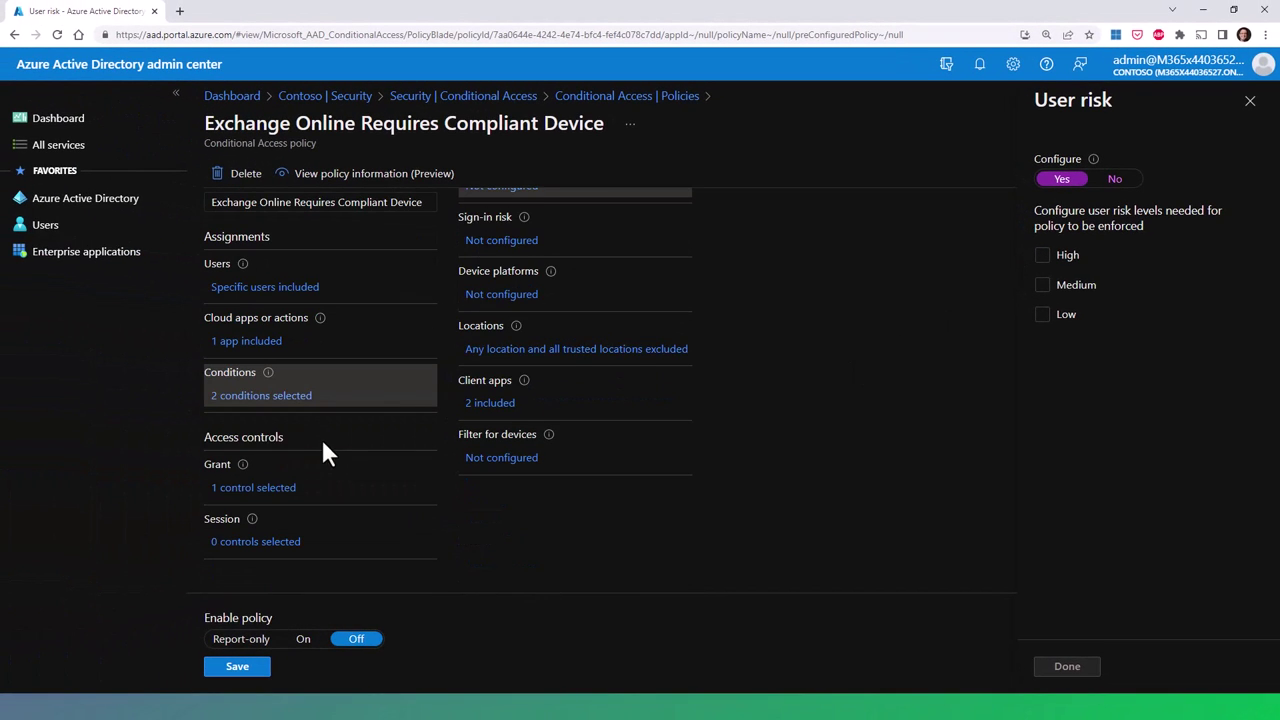
{"action": "left_click", "coordinate": [274, 490]}
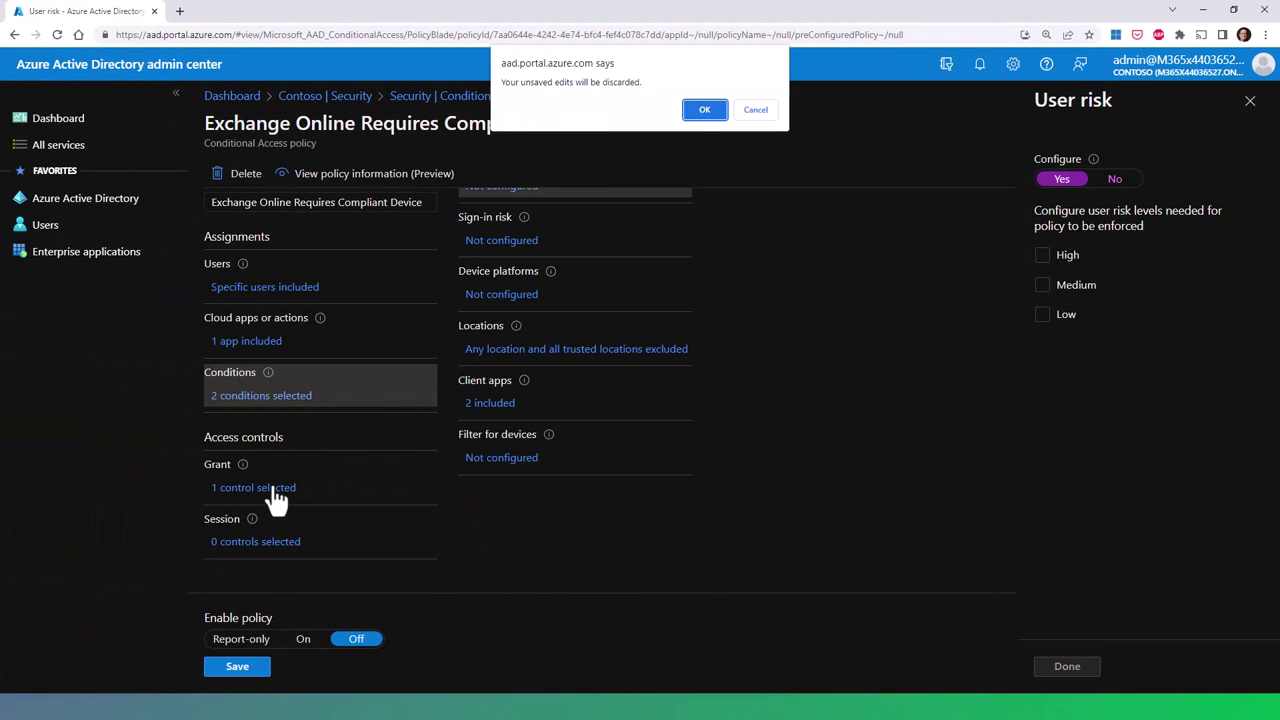
{"action": "left_click", "coordinate": [702, 107]}
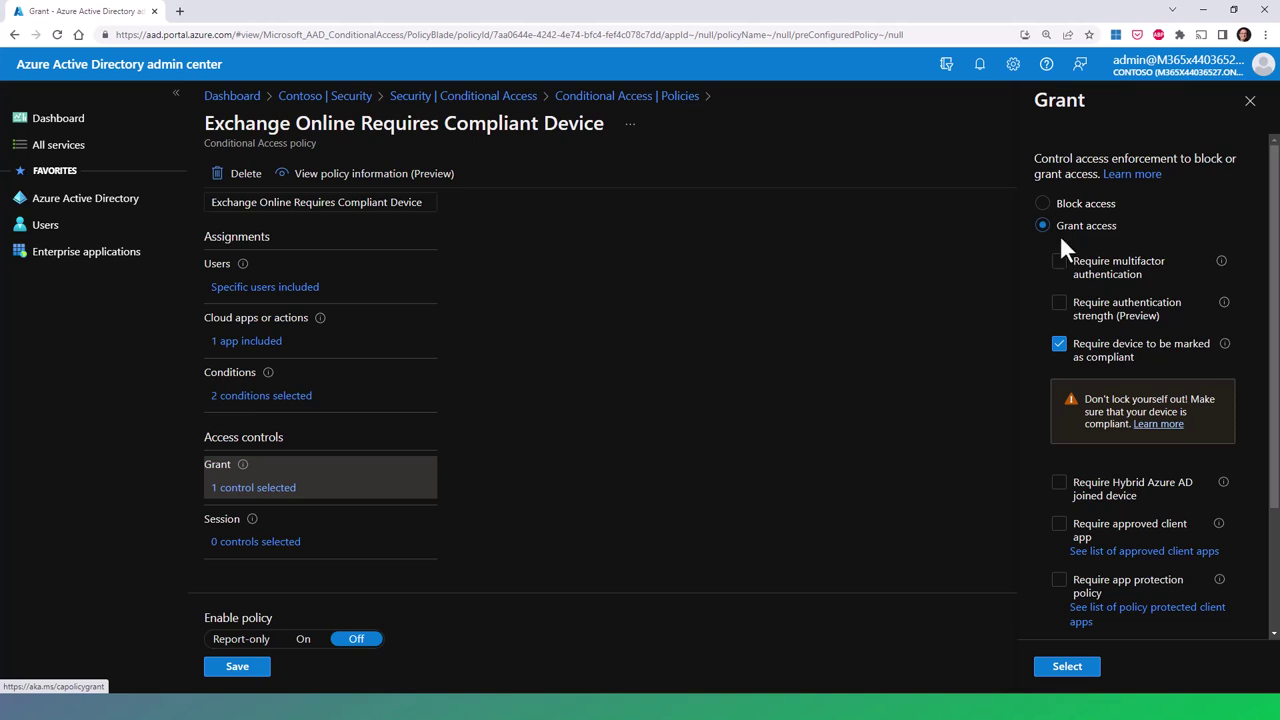
Step: Try the Block access option, return to Grant access, and turn the multifactor authentication requirement on and off
{"action": "left_click", "coordinate": [1086, 205]}
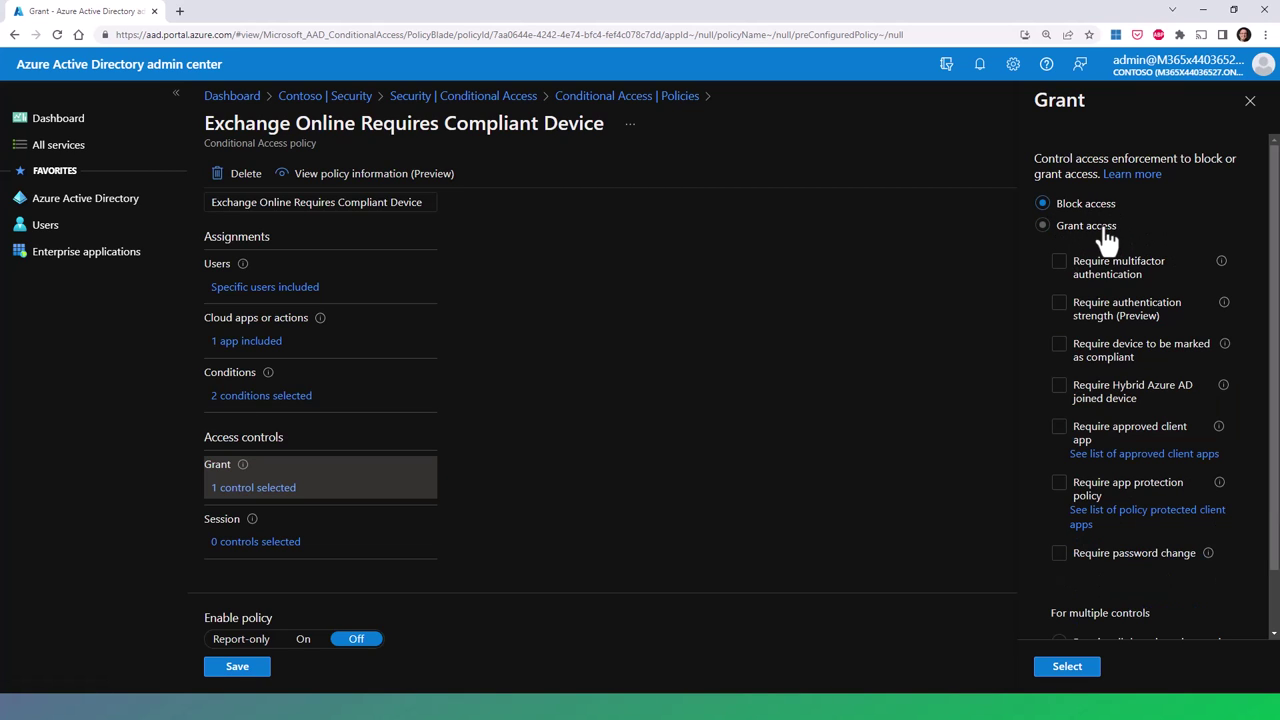
{"action": "left_click", "coordinate": [1099, 230]}
{"action": "left_click", "coordinate": [1124, 259]}
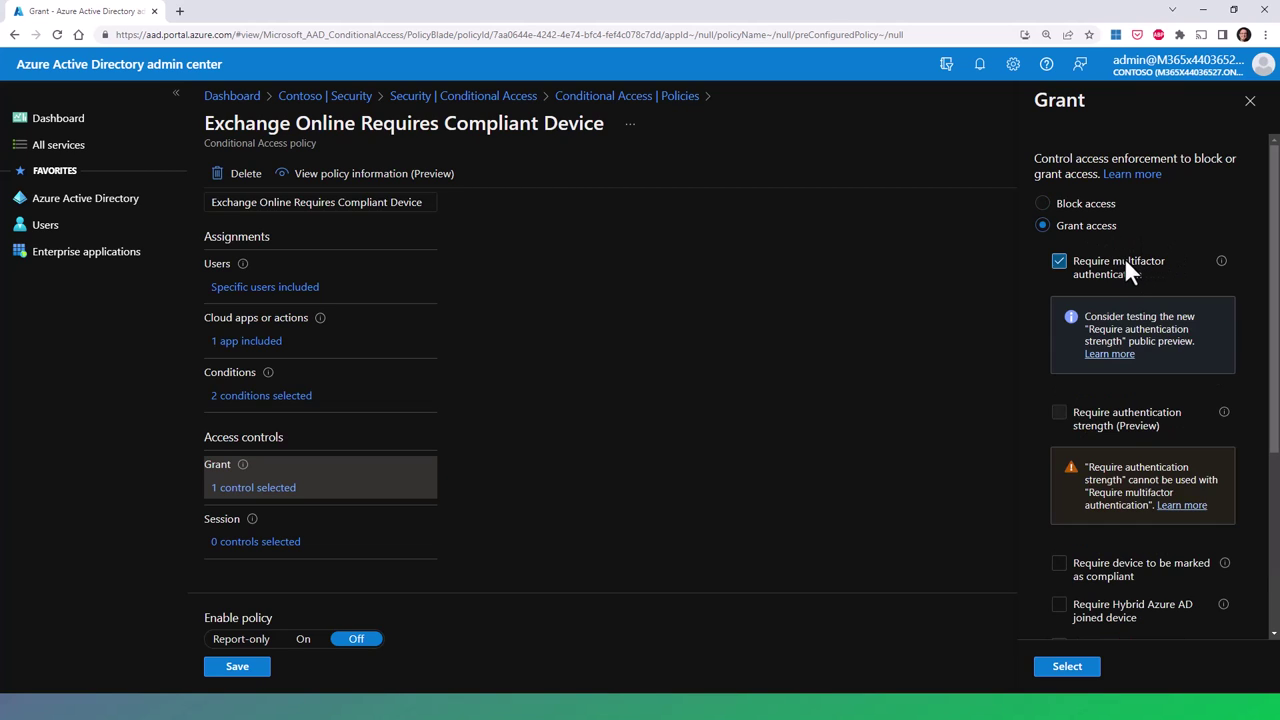
{"action": "left_click", "coordinate": [1061, 263]}
Step: Go through the remaining grant controls and set multiple controls to "Require all the selected controls"
{"action": "left_click", "coordinate": [1062, 304]}
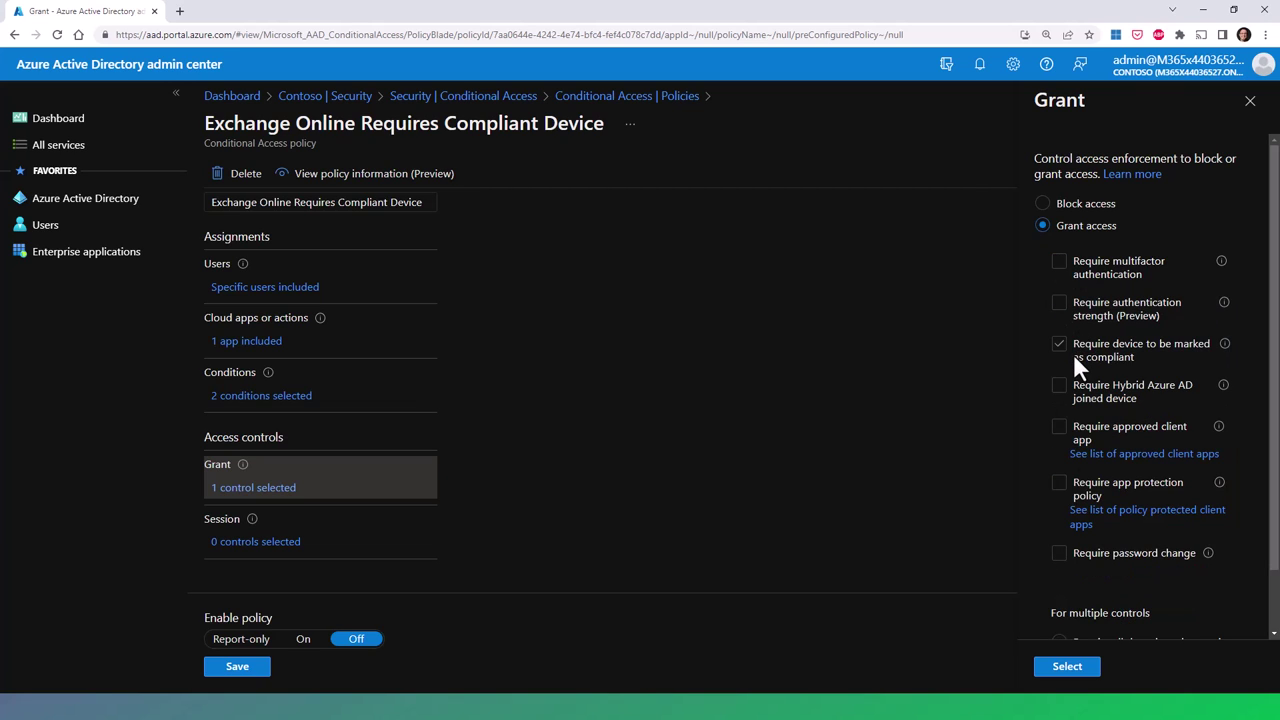
{"action": "left_click", "coordinate": [1127, 391]}
{"action": "scroll", "coordinate": [1127, 382], "scroll_direction": "down", "scroll_amount": 1}
{"action": "left_click", "coordinate": [1133, 362]}
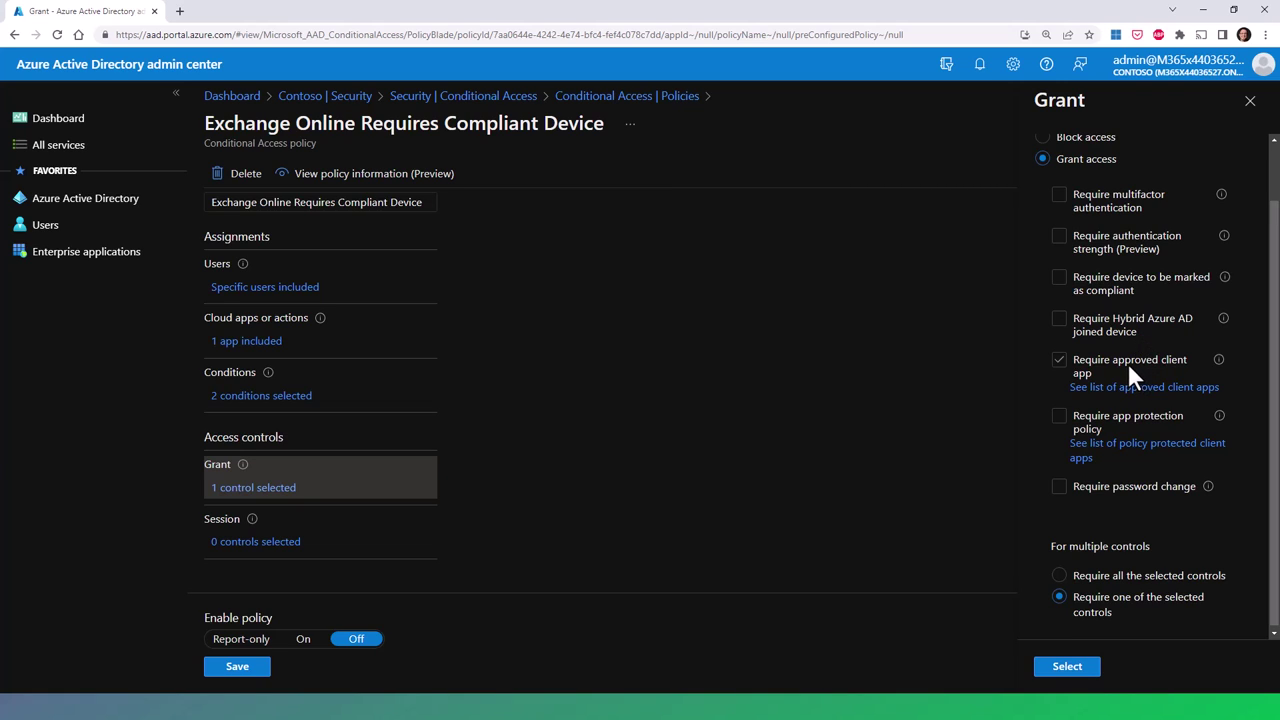
{"action": "scroll", "coordinate": [1113, 423], "scroll_direction": "down", "scroll_amount": 1}
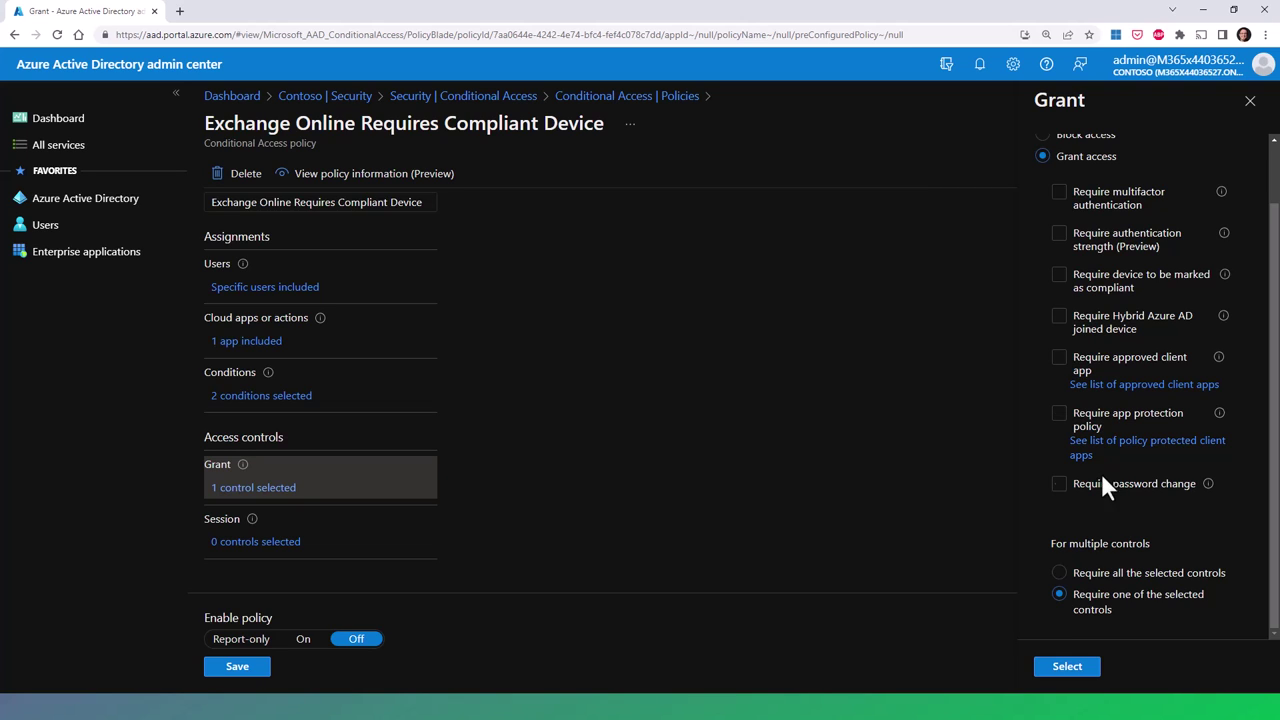
{"action": "left_click", "coordinate": [1080, 578]}
Step: Try the On and Report-only states for the policy and switch it back to Off
{"action": "left_click", "coordinate": [292, 645]}
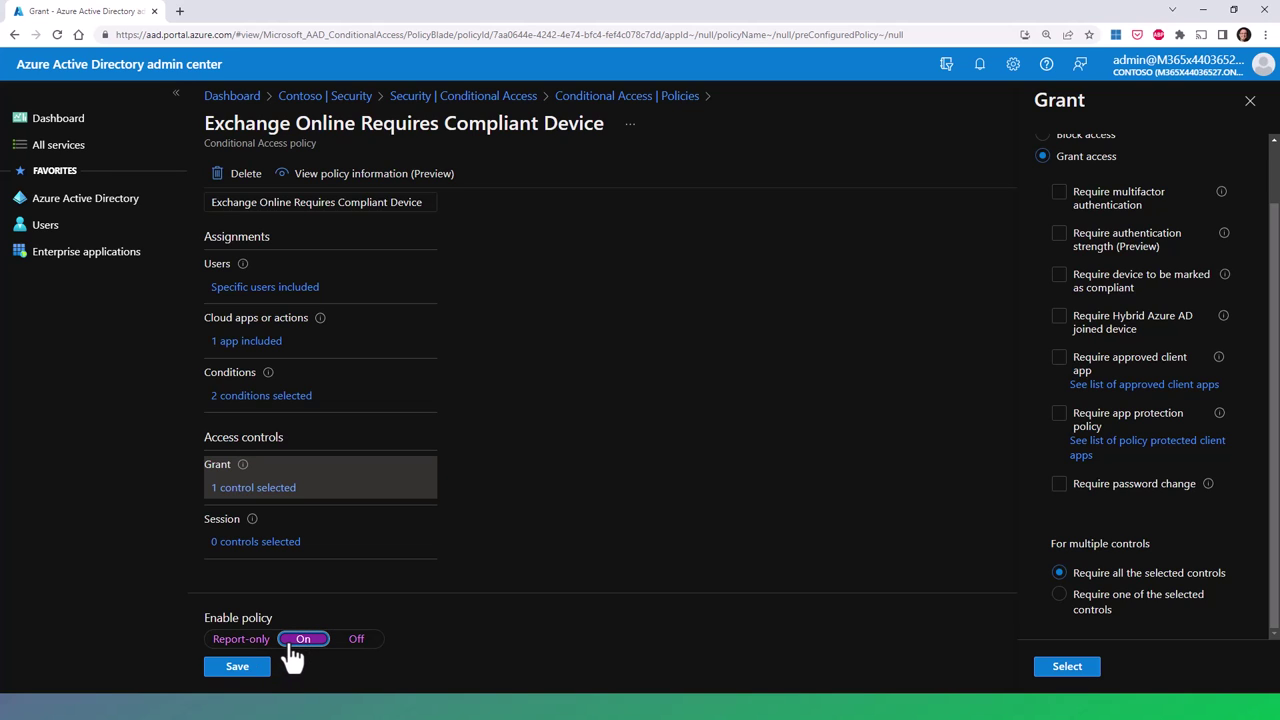
{"action": "left_click", "coordinate": [264, 640]}
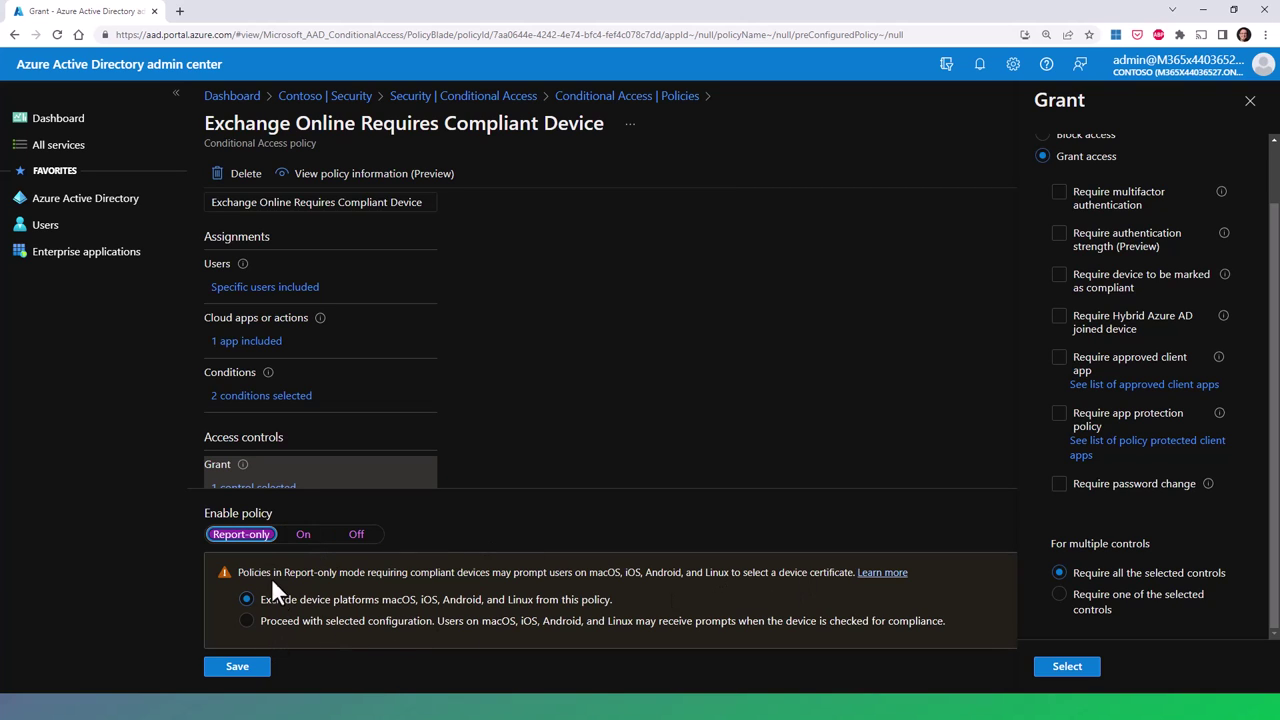
{"action": "left_click", "coordinate": [350, 536]}
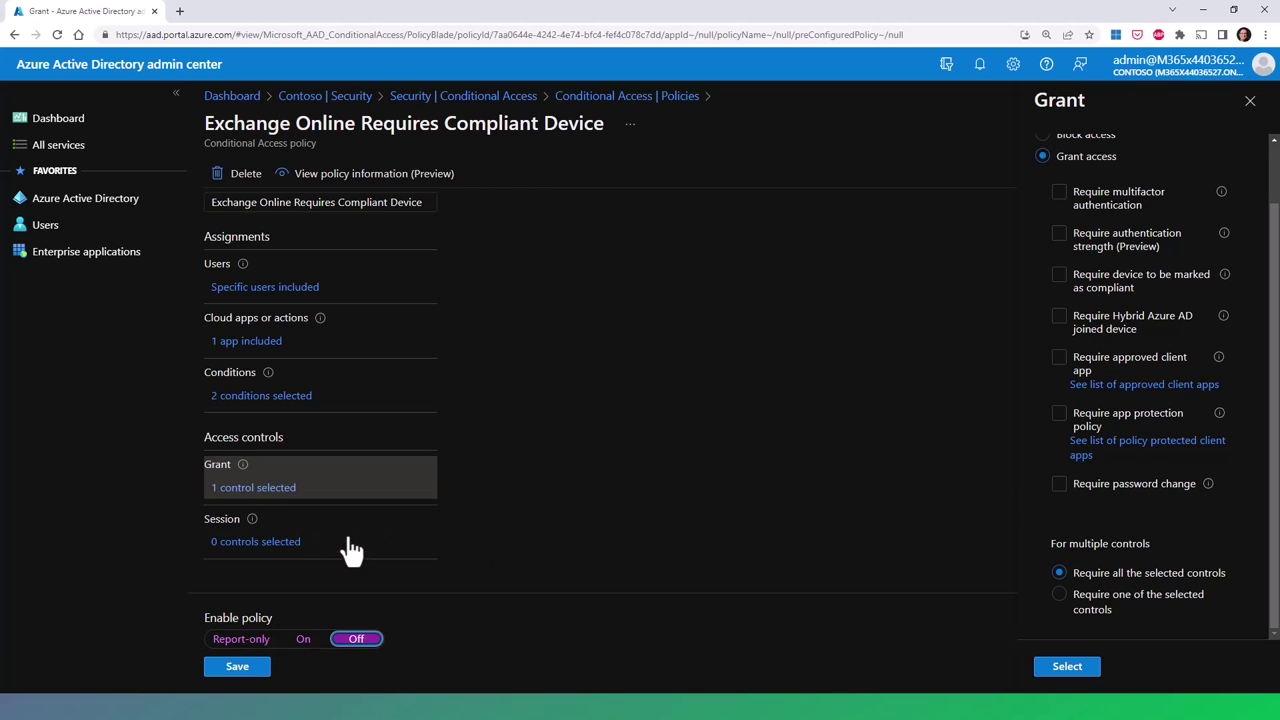